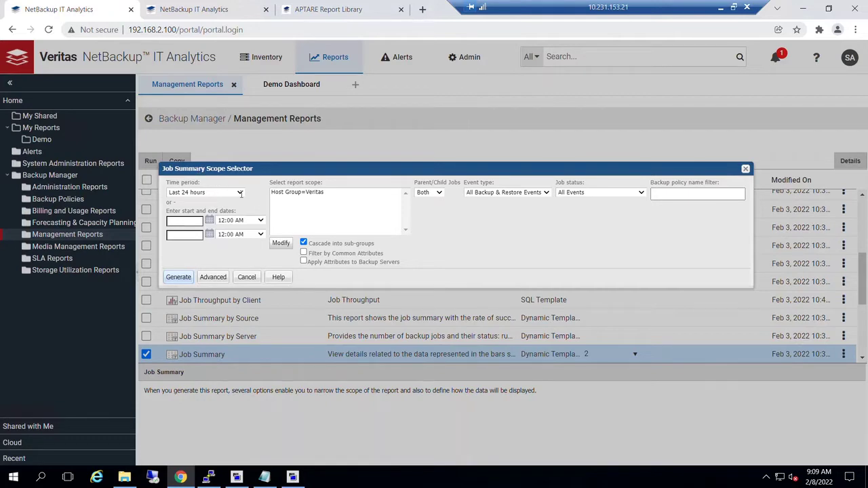
Modify the Job Summary report scope, replacing the Veritas host group with its Restricted subgroup
{"action": "left_click", "coordinate": [281, 242]}
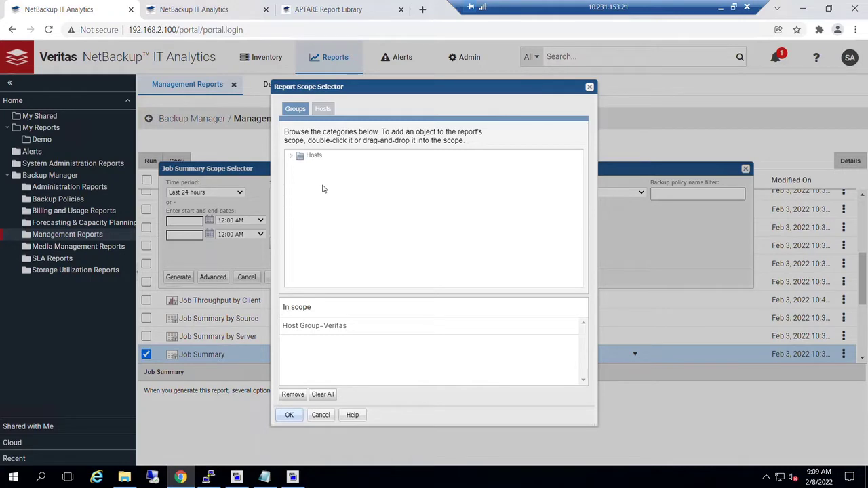
{"action": "left_click", "coordinate": [290, 157]}
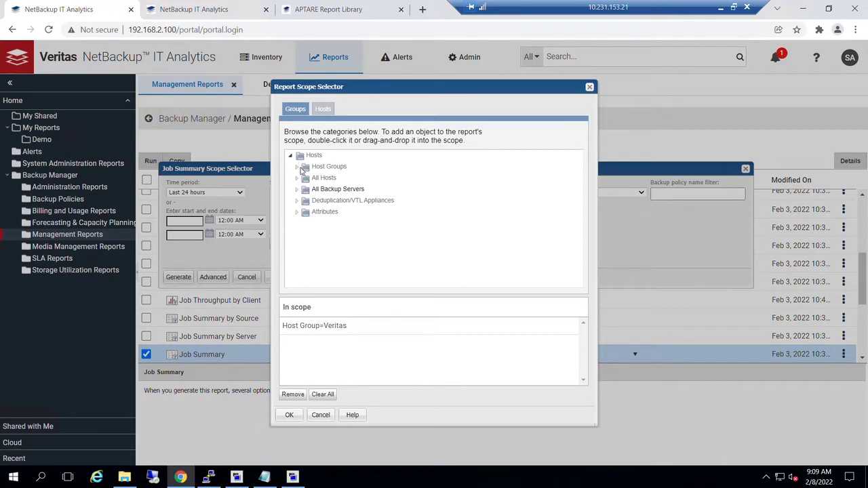
{"action": "left_click", "coordinate": [297, 168]}
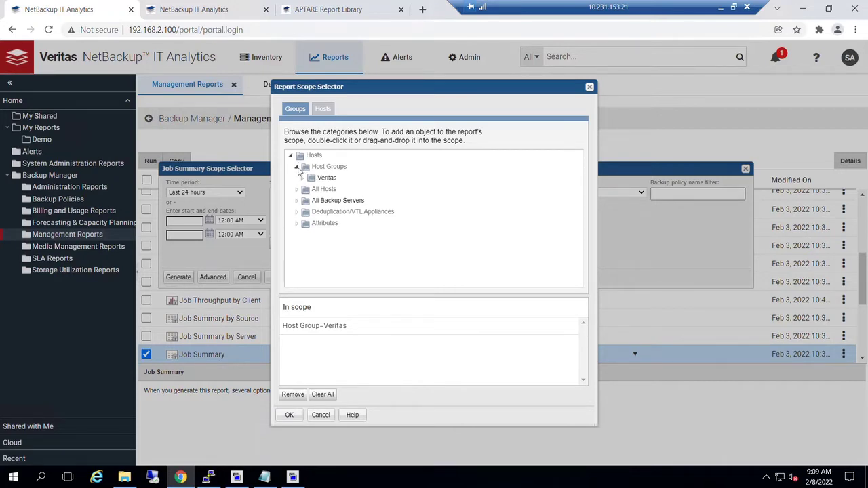
{"action": "left_click", "coordinate": [301, 179]}
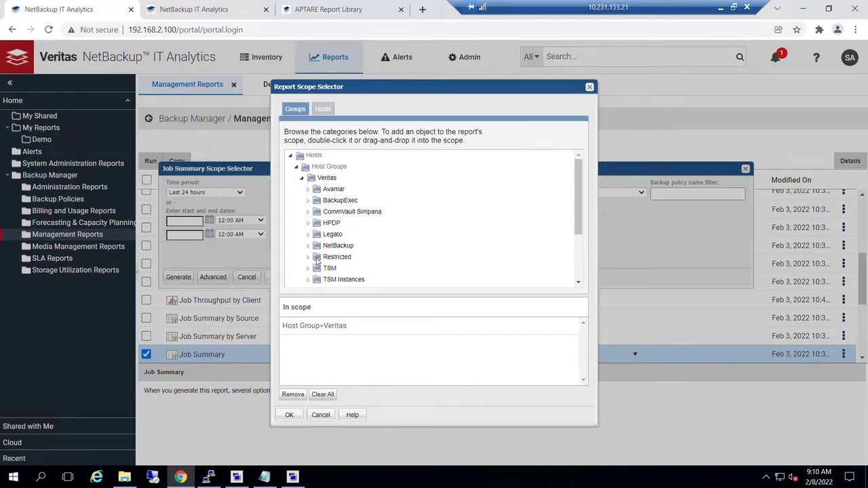
{"action": "left_click", "coordinate": [308, 257]}
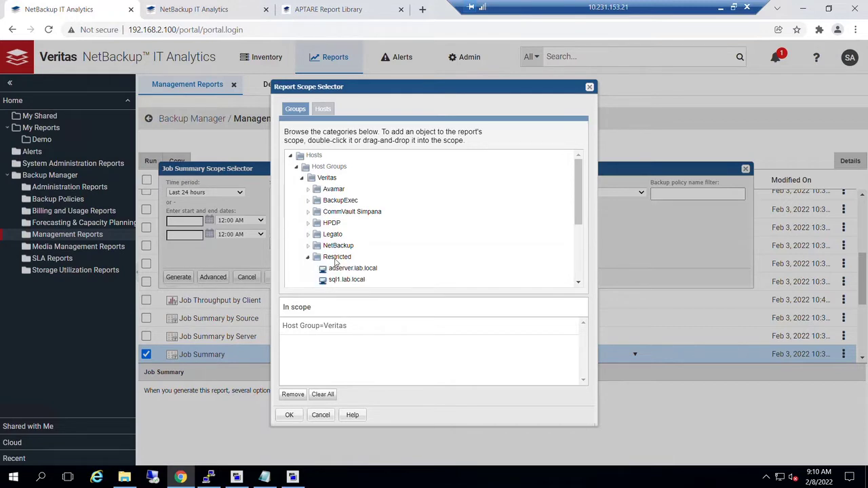
{"action": "scroll", "coordinate": [337, 263], "scroll_direction": "down", "scroll_amount": 1}
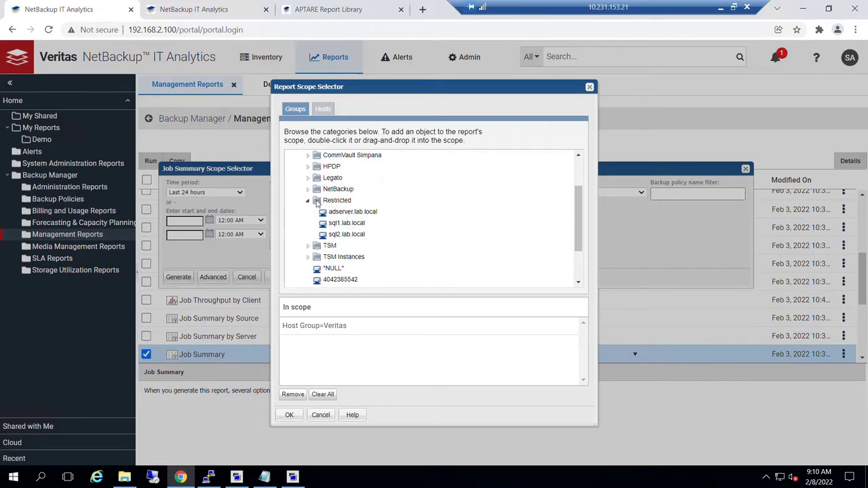
{"action": "left_click", "coordinate": [318, 203]}
{"action": "double_click", "coordinate": [318, 203]}
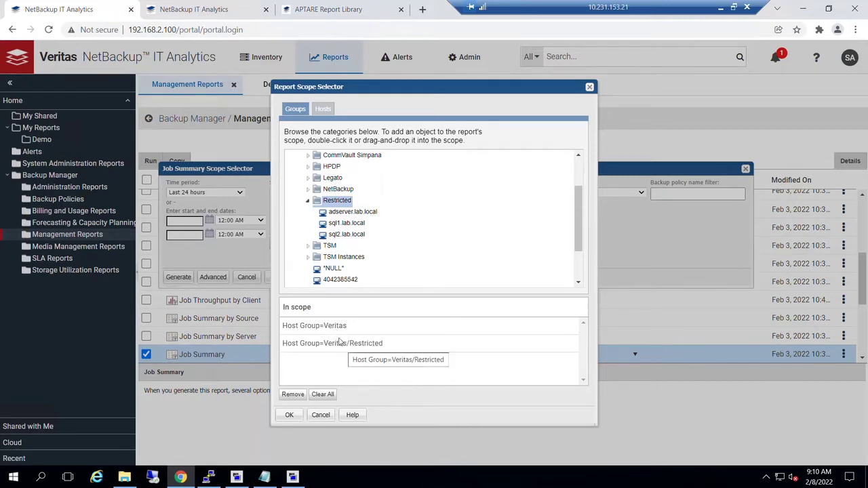
{"action": "double_click", "coordinate": [339, 327]}
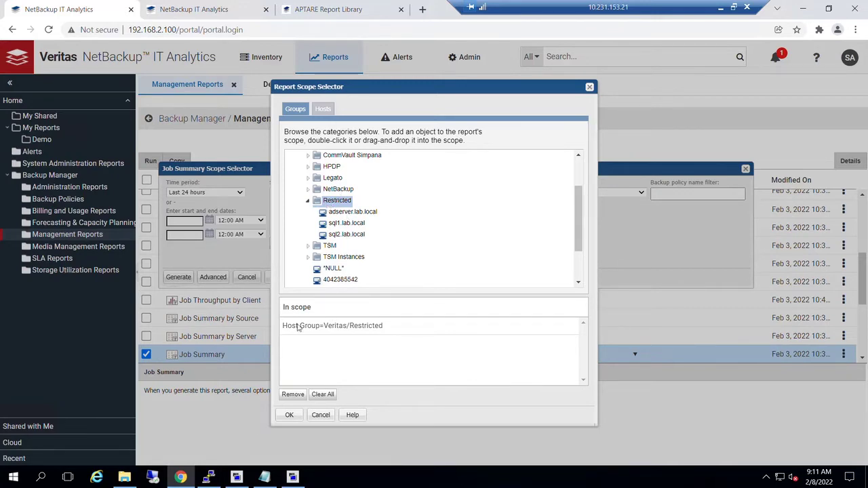
Replace the Restricted host group in the scope with the backup server nbumaster.lab.local
{"action": "scroll", "coordinate": [292, 202], "scroll_direction": "up", "scroll_amount": 2}
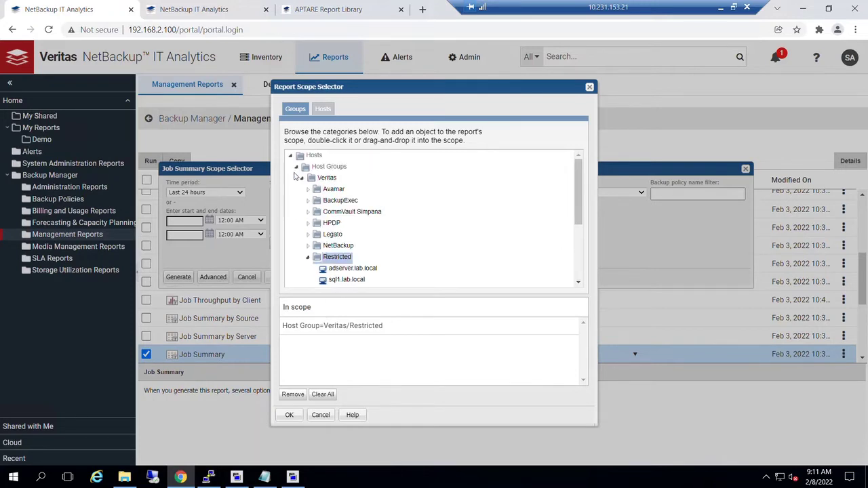
{"action": "left_click", "coordinate": [297, 166]}
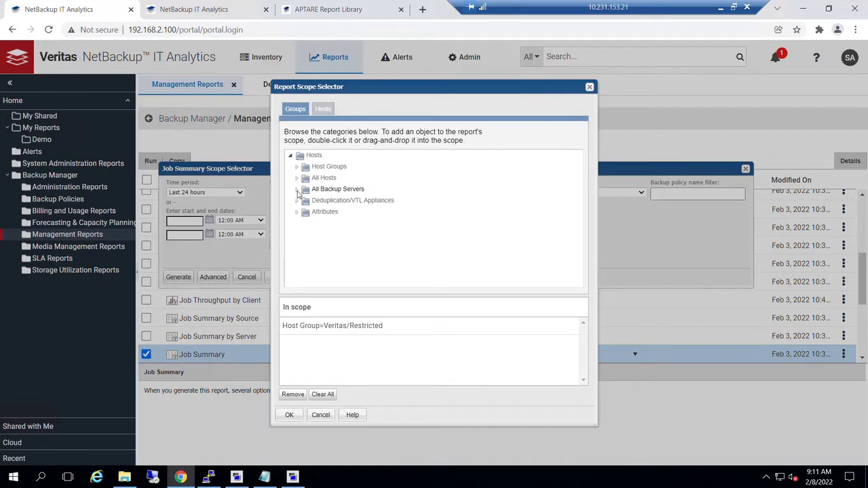
{"action": "left_click", "coordinate": [296, 190]}
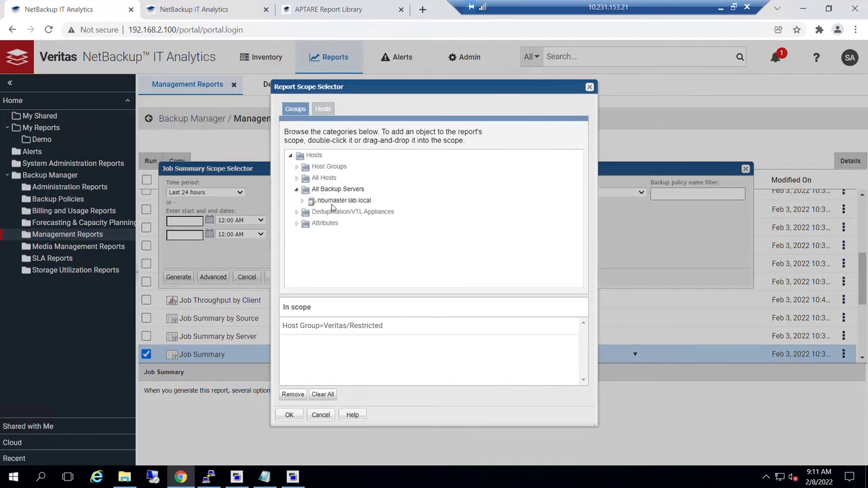
{"action": "left_click", "coordinate": [302, 203]}
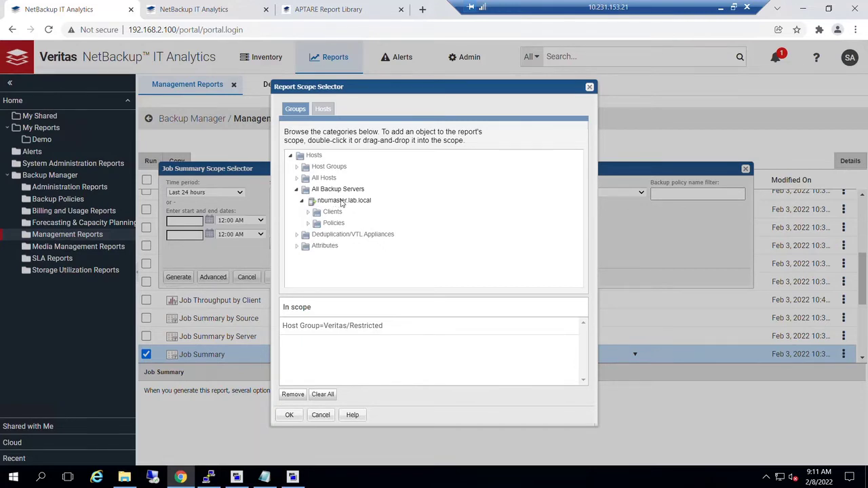
{"action": "double_click", "coordinate": [342, 201]}
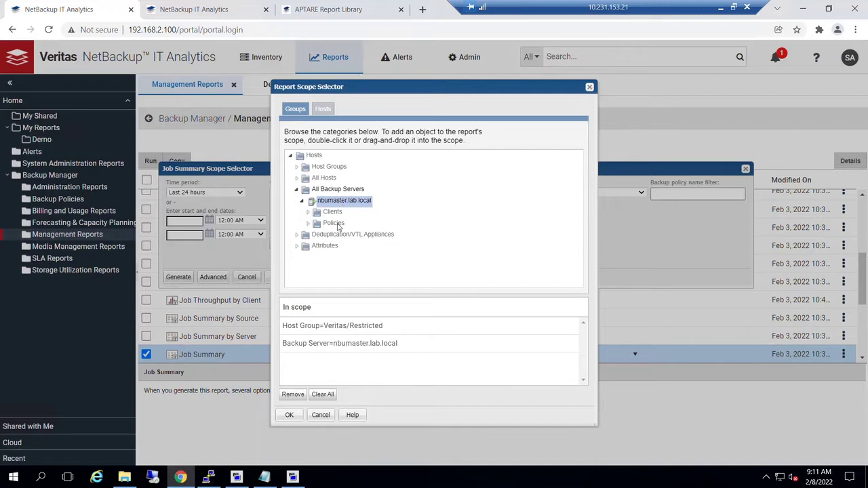
{"action": "double_click", "coordinate": [353, 330]}
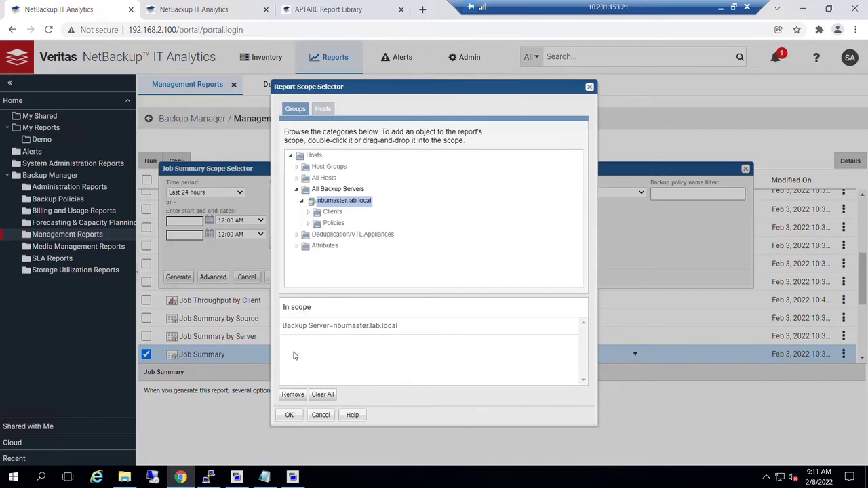
Examine the hosts assigned to the Apple, Banana and Orange values of the Fruit attribute
{"action": "left_click", "coordinate": [297, 189]}
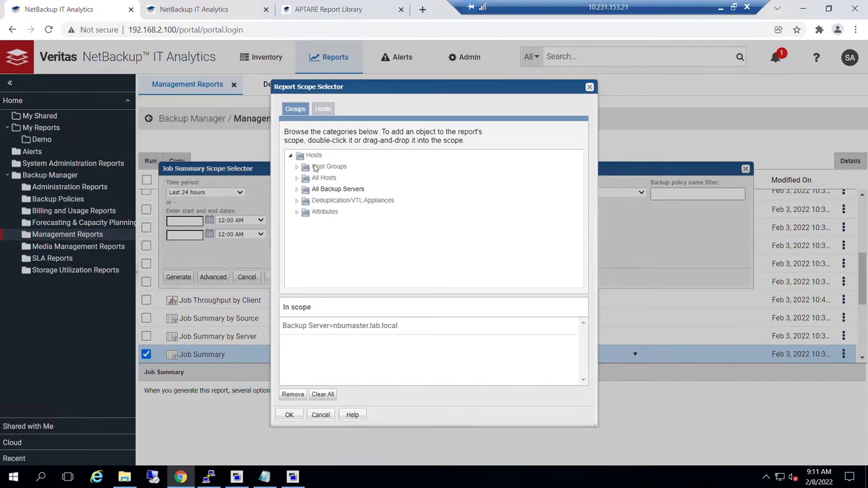
{"action": "left_click", "coordinate": [296, 211]}
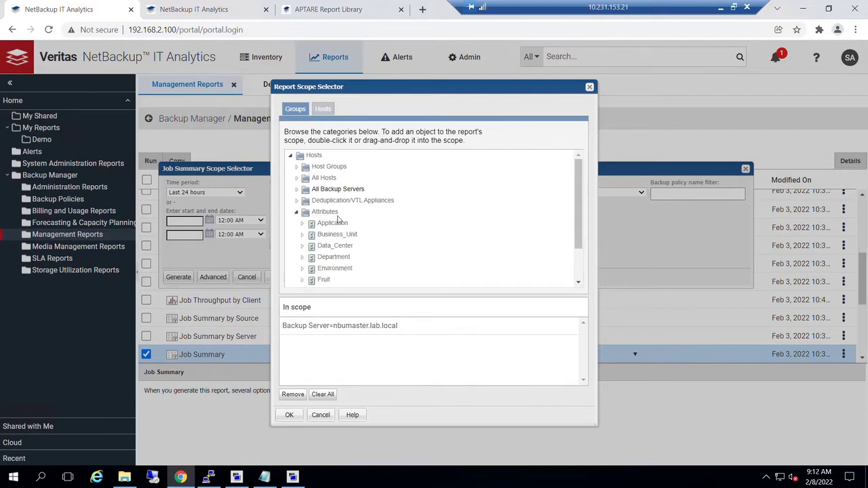
{"action": "scroll", "coordinate": [341, 222], "scroll_direction": "down", "scroll_amount": 1}
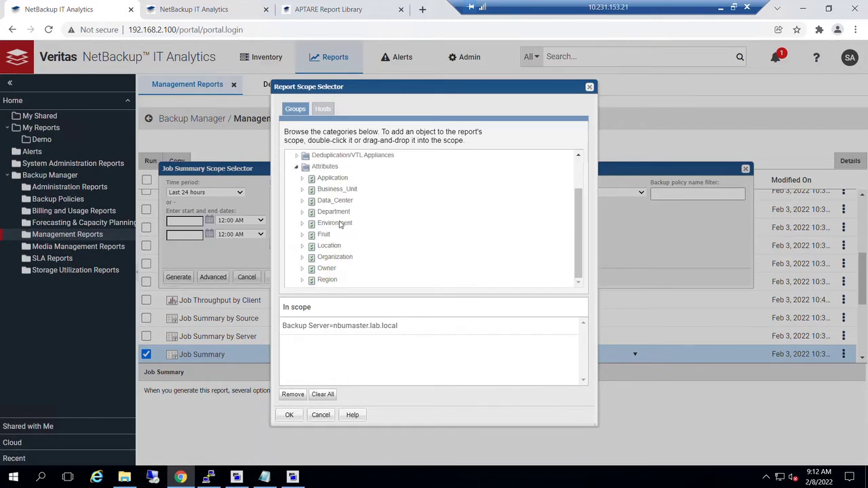
{"action": "left_click", "coordinate": [302, 236]}
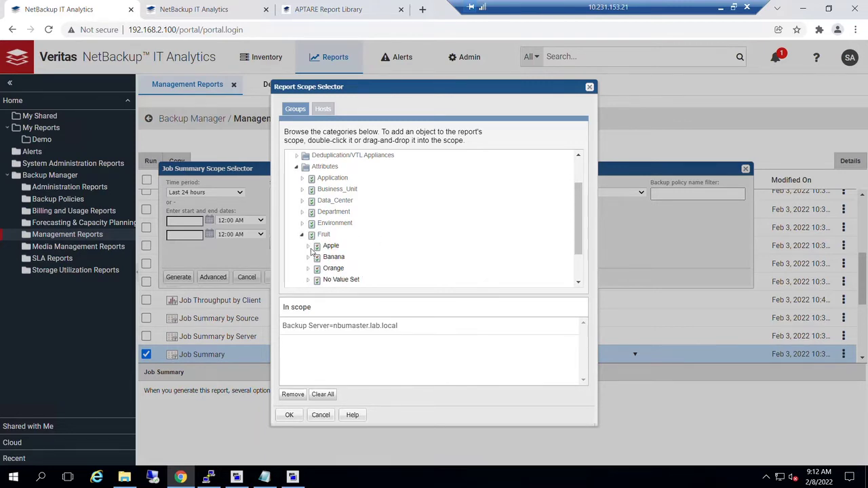
{"action": "left_click", "coordinate": [309, 247]}
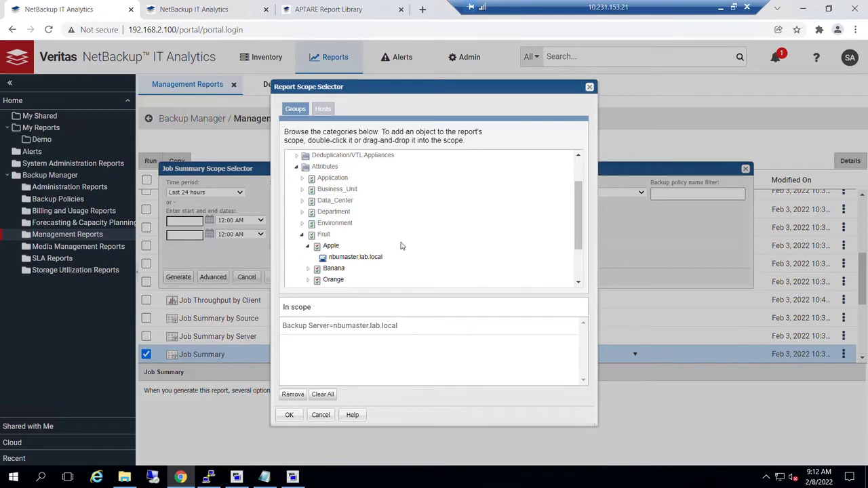
{"action": "left_click", "coordinate": [308, 268]}
{"action": "scroll", "coordinate": [410, 237], "scroll_direction": "down", "scroll_amount": 1}
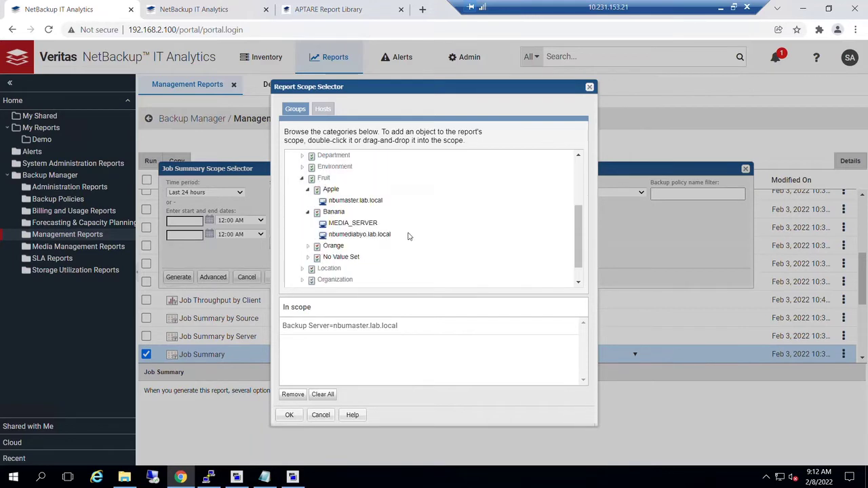
{"action": "left_click", "coordinate": [308, 247]}
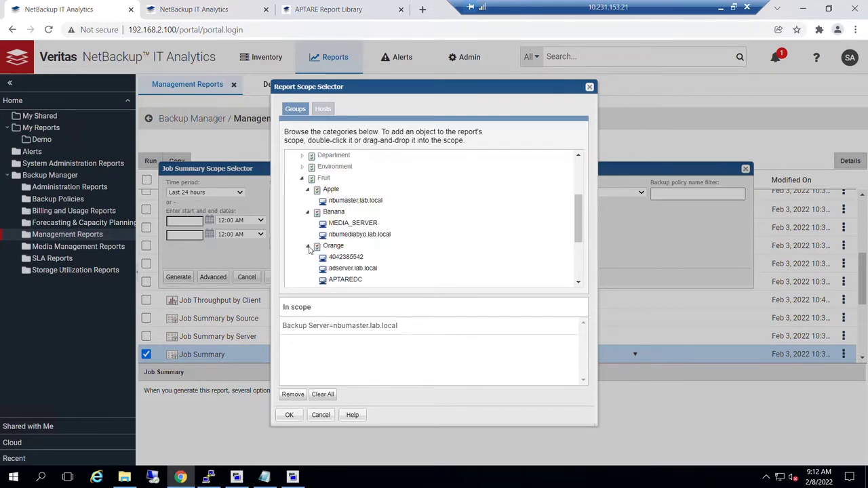
{"action": "scroll", "coordinate": [384, 243], "scroll_direction": "down", "scroll_amount": 1}
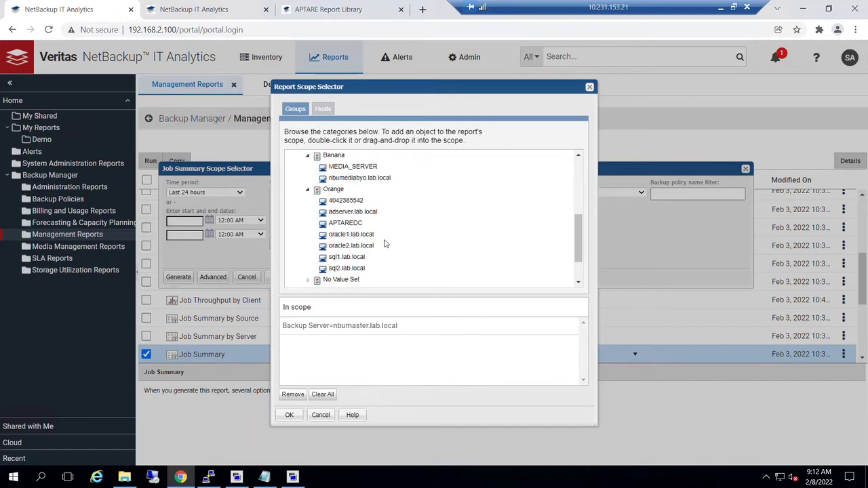
{"action": "scroll", "coordinate": [384, 244], "scroll_direction": "up", "scroll_amount": 1}
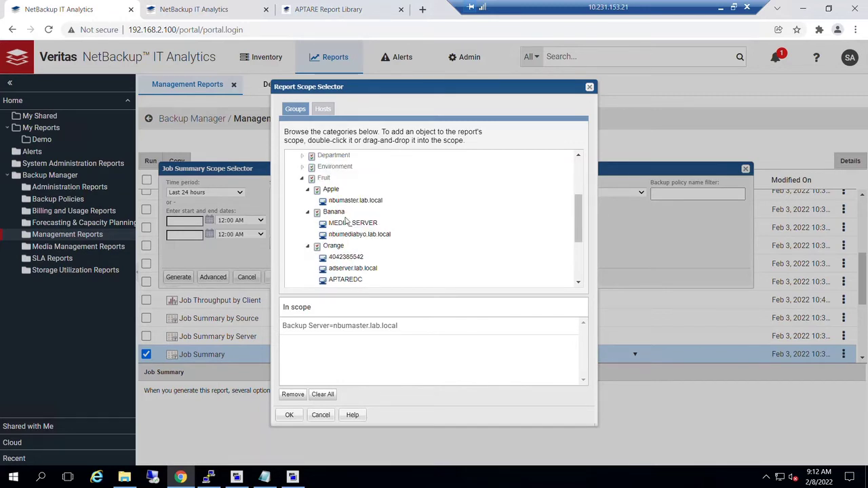
Add the Fruit attribute values Apple and Banana to the scope and remove the nbumaster.lab.local backup server from it
{"action": "double_click", "coordinate": [320, 191]}
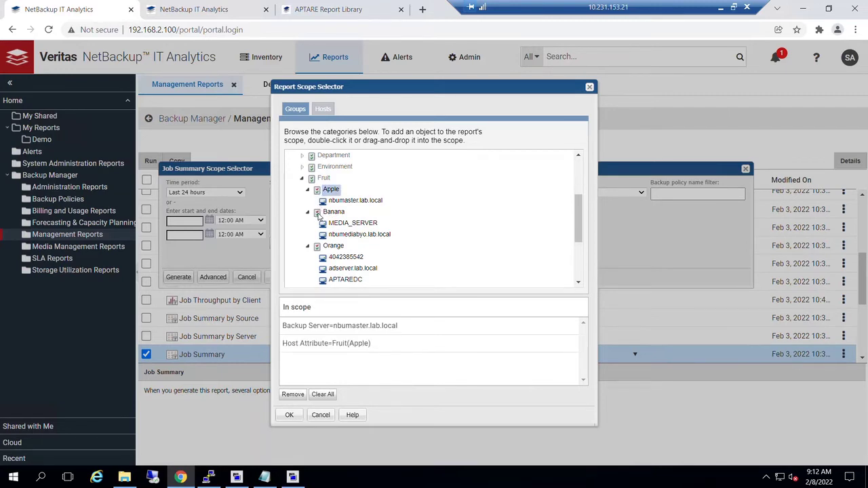
{"action": "double_click", "coordinate": [319, 214]}
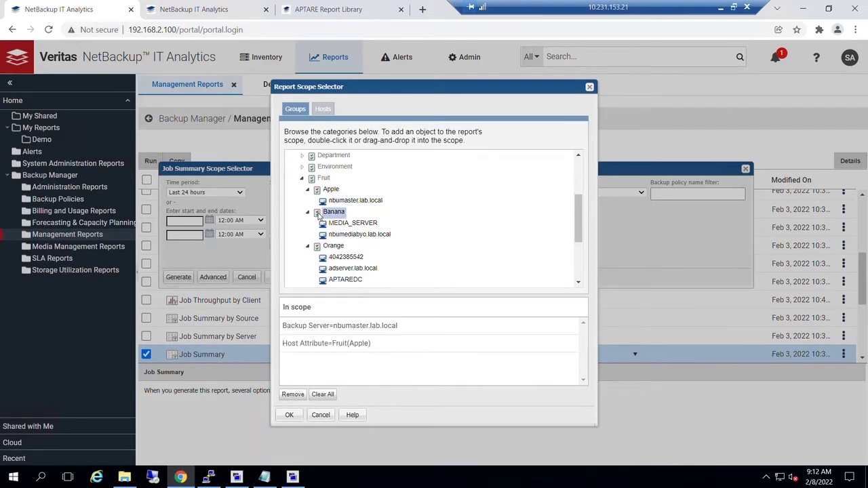
{"action": "double_click", "coordinate": [332, 326]}
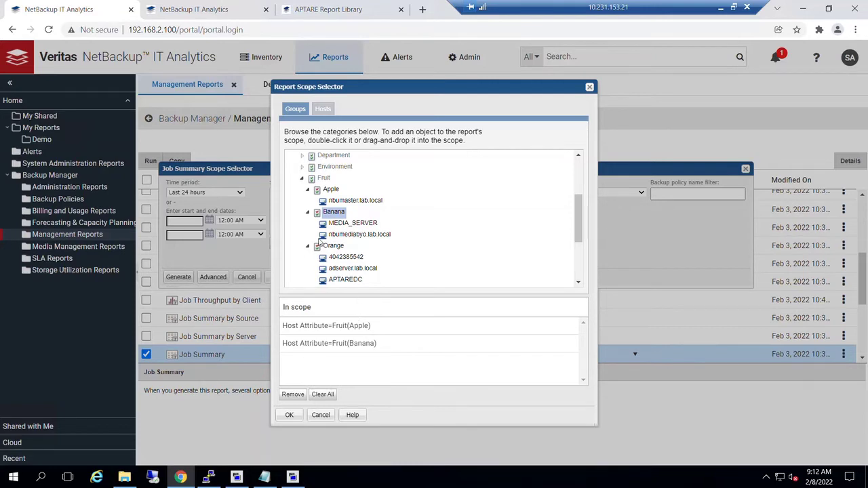
{"action": "scroll", "coordinate": [318, 231], "scroll_direction": "up", "scroll_amount": 3}
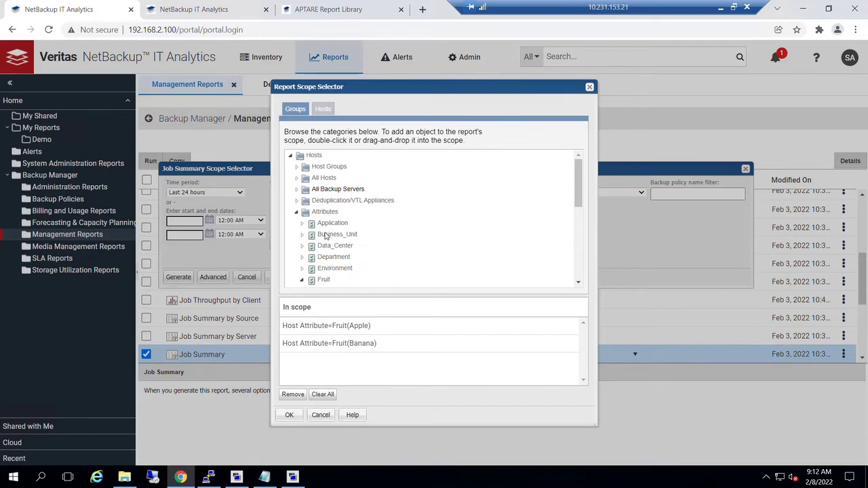
{"action": "left_click", "coordinate": [296, 212]}
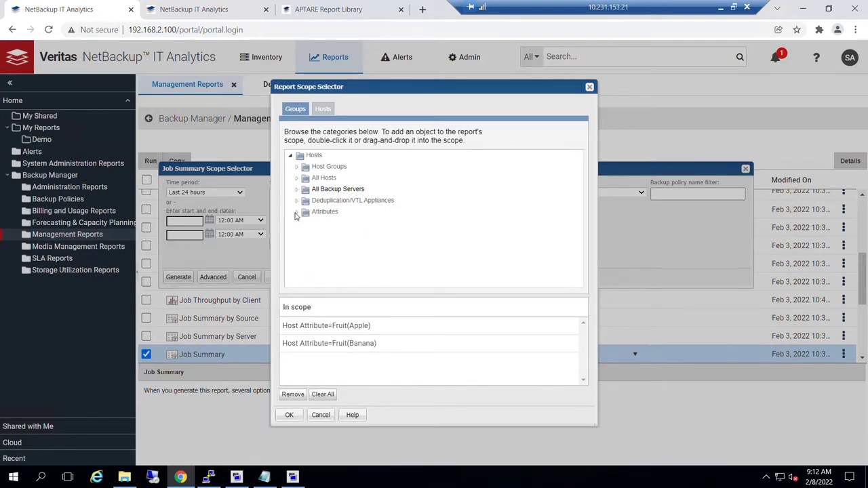
Search the individual hosts by the internal name sql*
{"action": "left_click", "coordinate": [324, 109]}
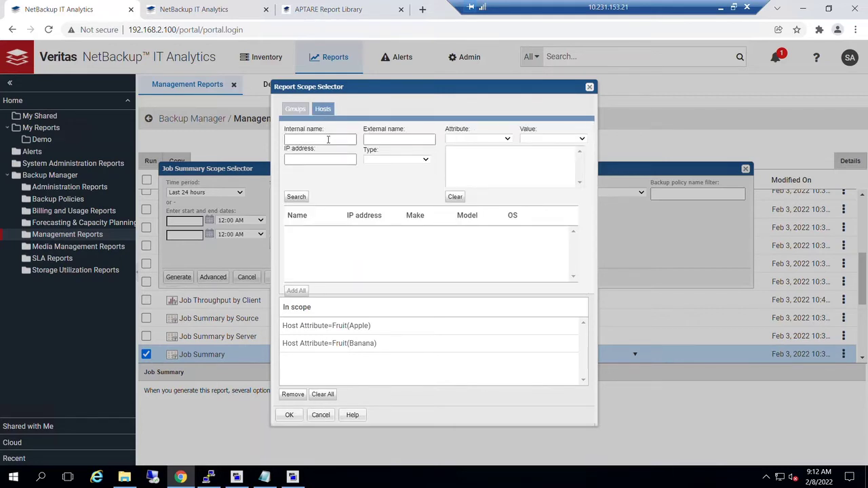
{"action": "left_click", "coordinate": [329, 139]}
{"action": "left_click", "coordinate": [322, 139]}
{"action": "type", "text": "sql"}
{"action": "key", "text": "ctrl+a"}
{"action": "type", "text": "*"}
{"action": "left_click", "coordinate": [297, 197]}
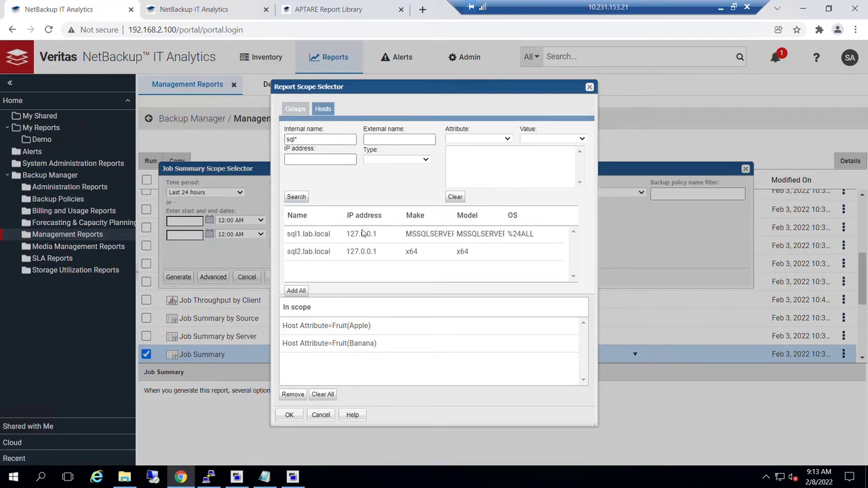
Add hosts sql1.lab.local and sql2.lab.local to the scope, accept it and generate the Job Summary report
{"action": "double_click", "coordinate": [324, 237]}
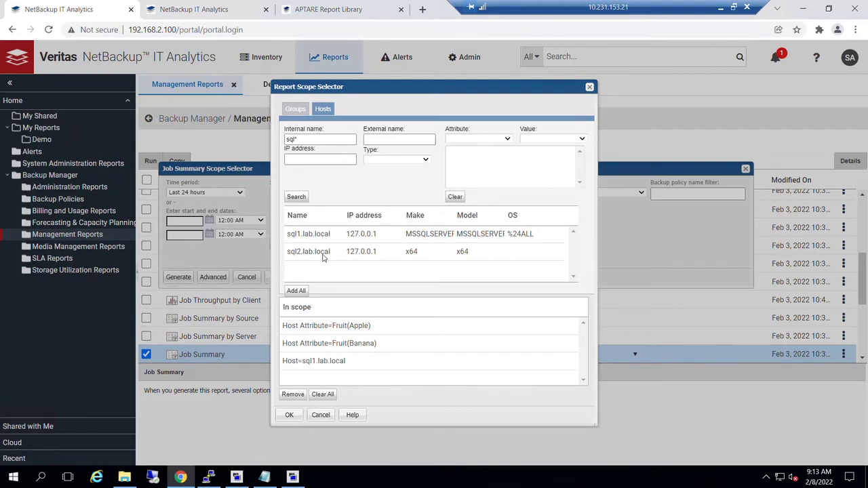
{"action": "double_click", "coordinate": [324, 254]}
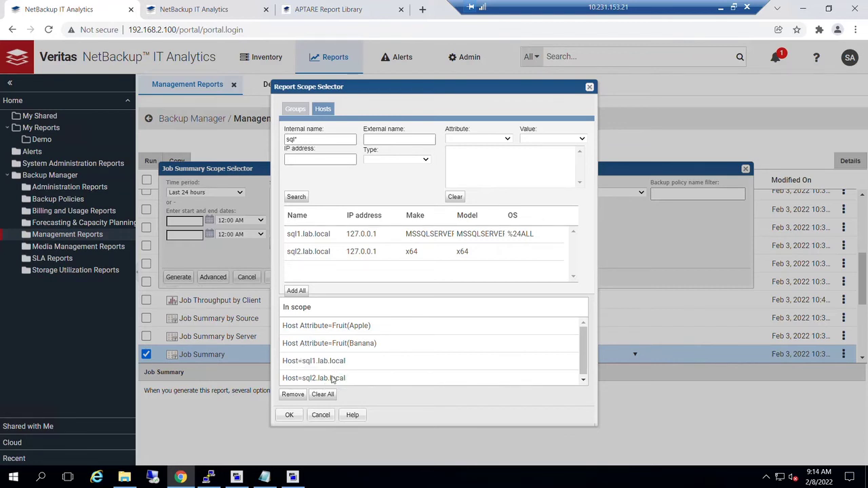
{"action": "left_click", "coordinate": [296, 417]}
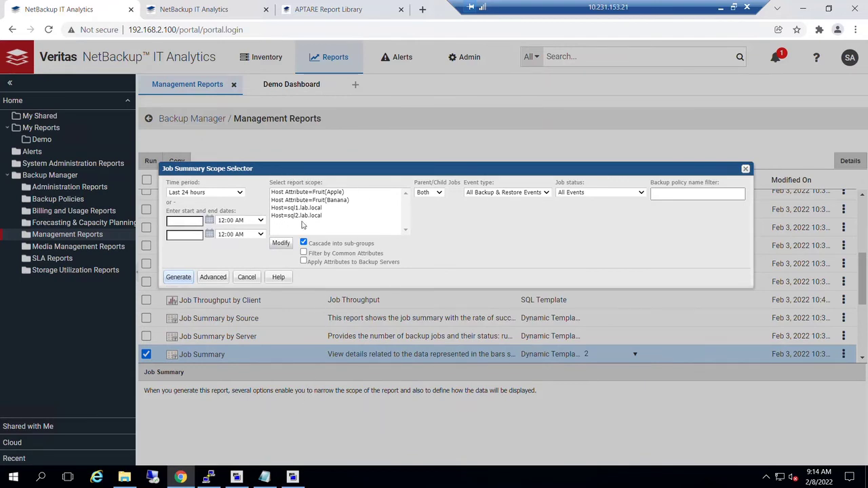
{"action": "left_click", "coordinate": [178, 279]}
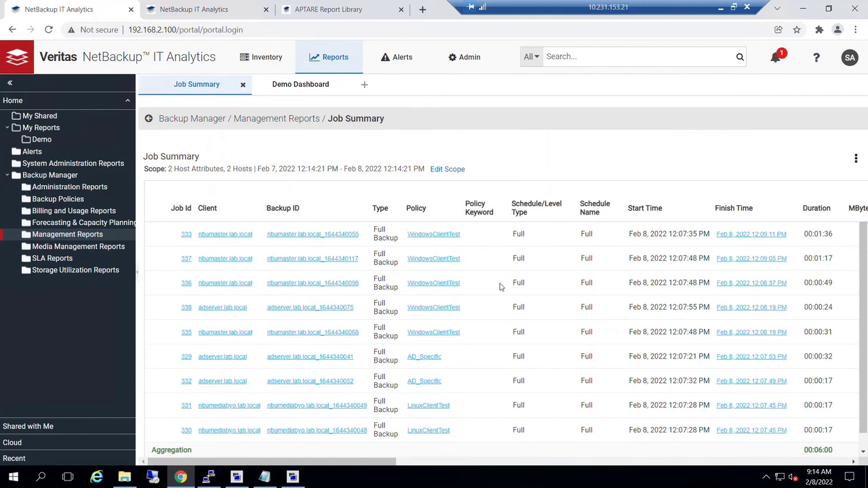
Reopen the generated report's scope for editing and review the available time period options
{"action": "right_click", "coordinate": [459, 172]}
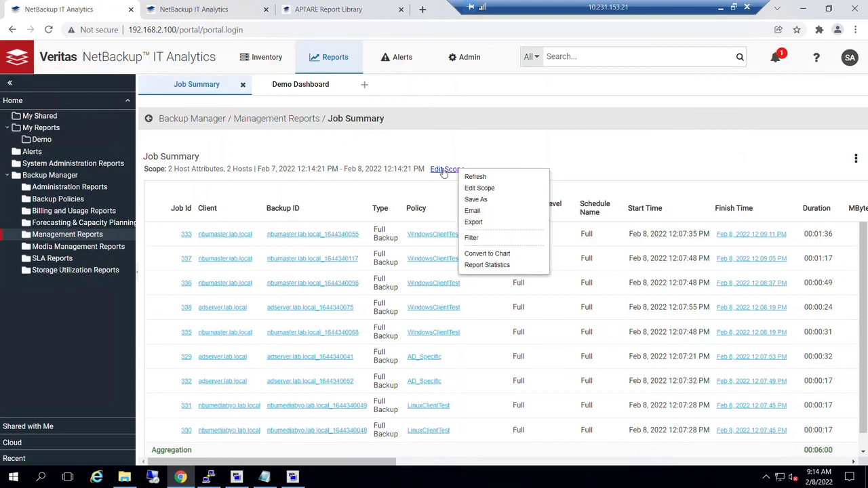
{"action": "left_click", "coordinate": [444, 170]}
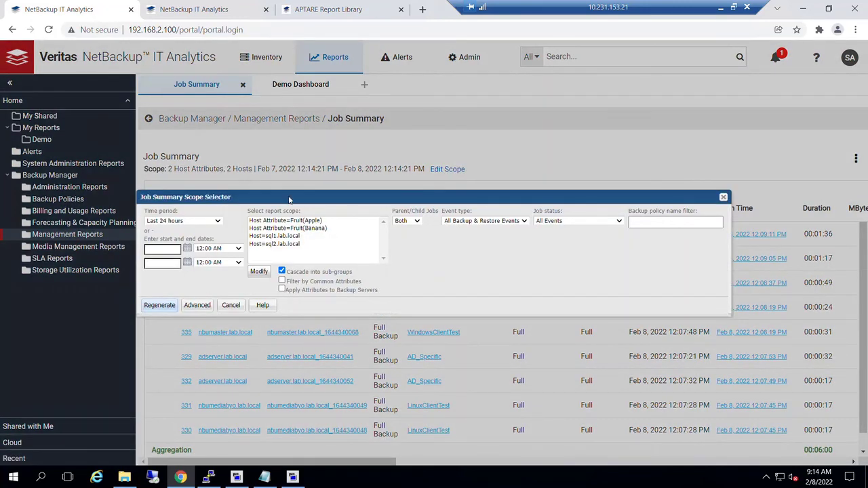
{"action": "left_click", "coordinate": [217, 221]}
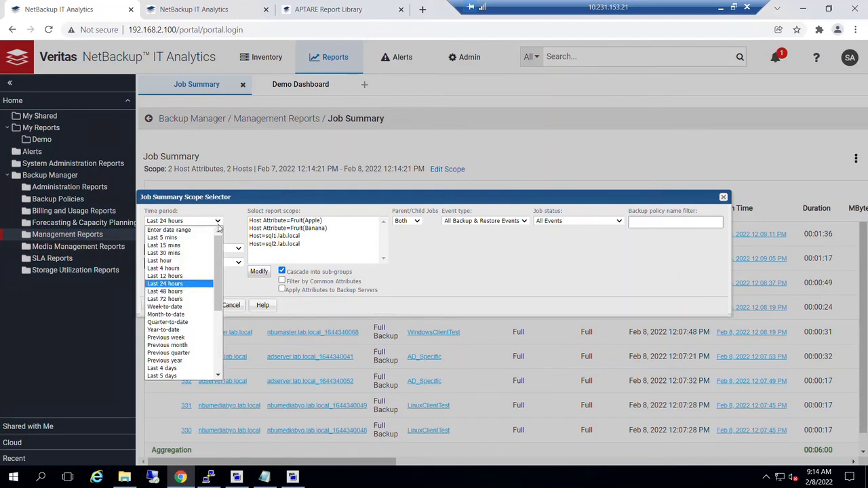
{"action": "scroll", "coordinate": [219, 284], "scroll_direction": "down", "scroll_amount": 2}
{"action": "scroll", "coordinate": [219, 281], "scroll_direction": "up", "scroll_amount": 1}
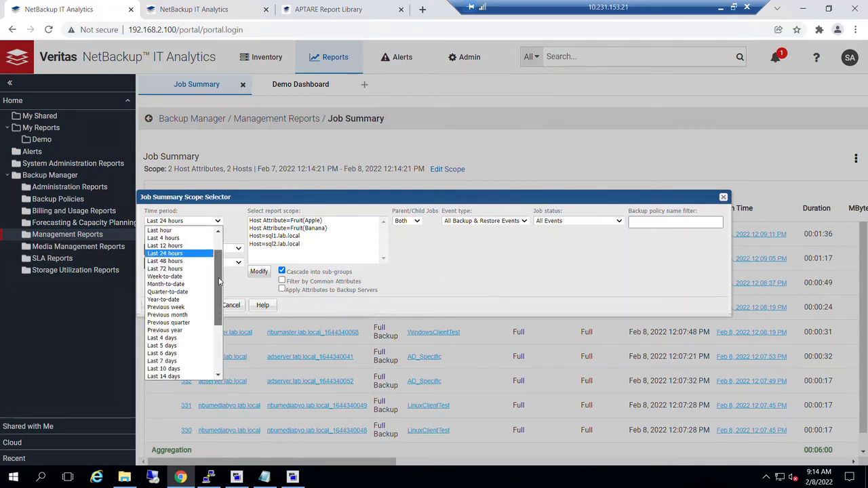